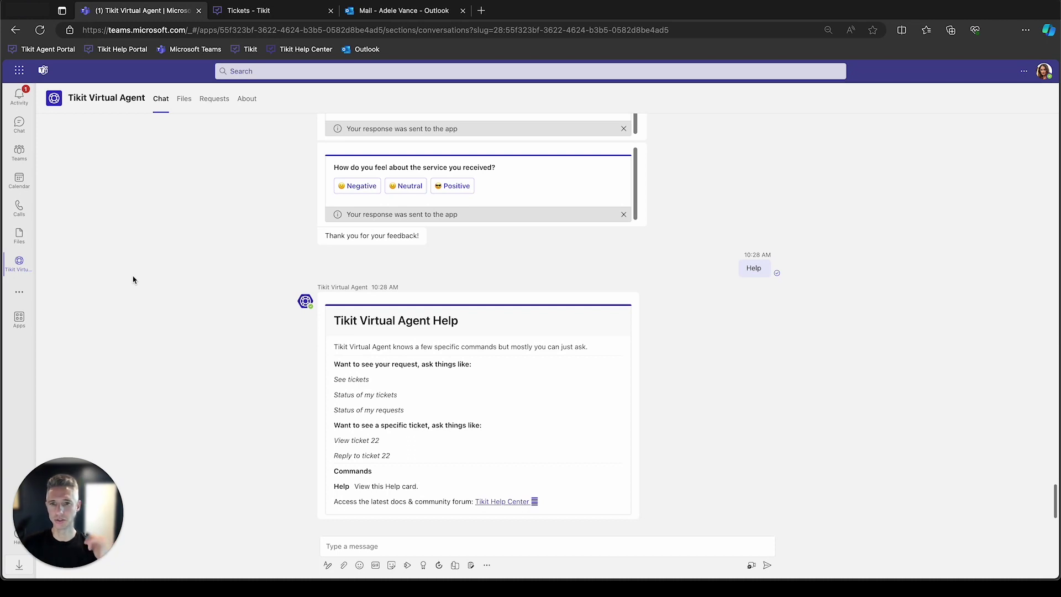
# Scroll up and down through the Tikit Virtual Agent chat history.
pyautogui.scroll(6, 132, 280)
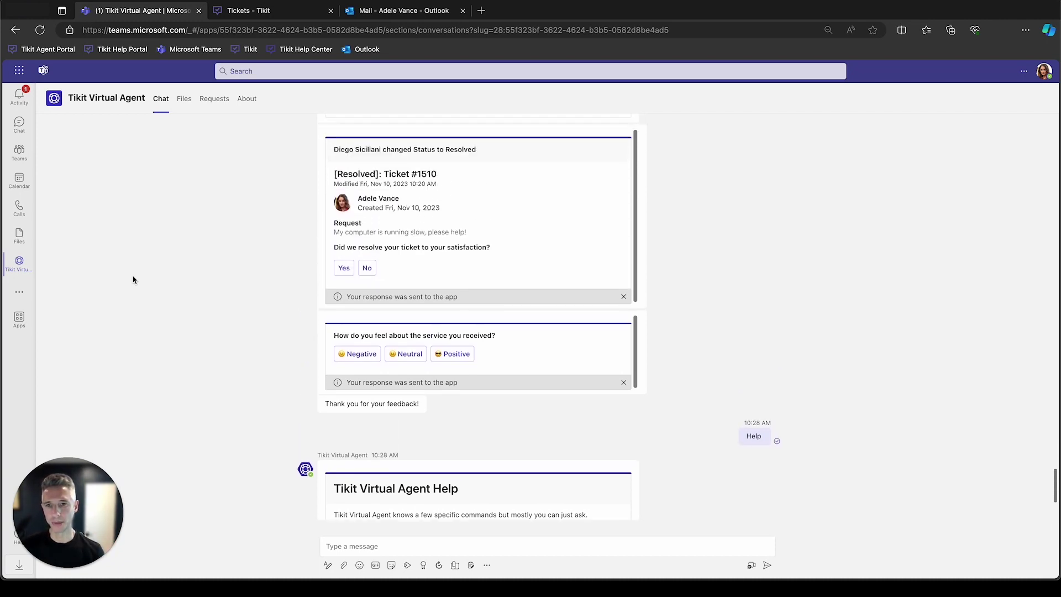
pyautogui.scroll(10, 133, 280)
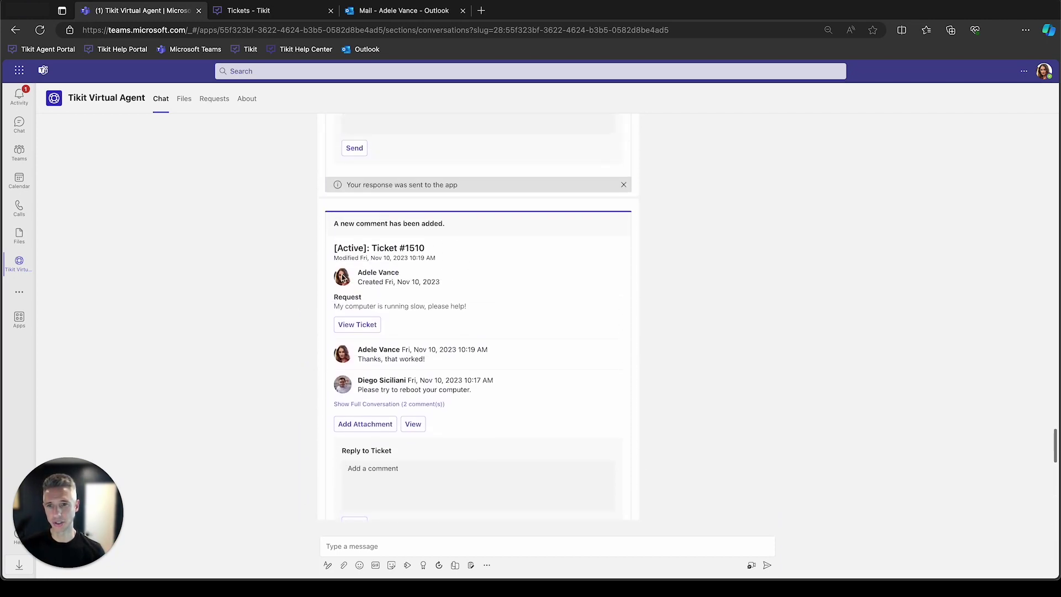
pyautogui.scroll(10, 385, 282)
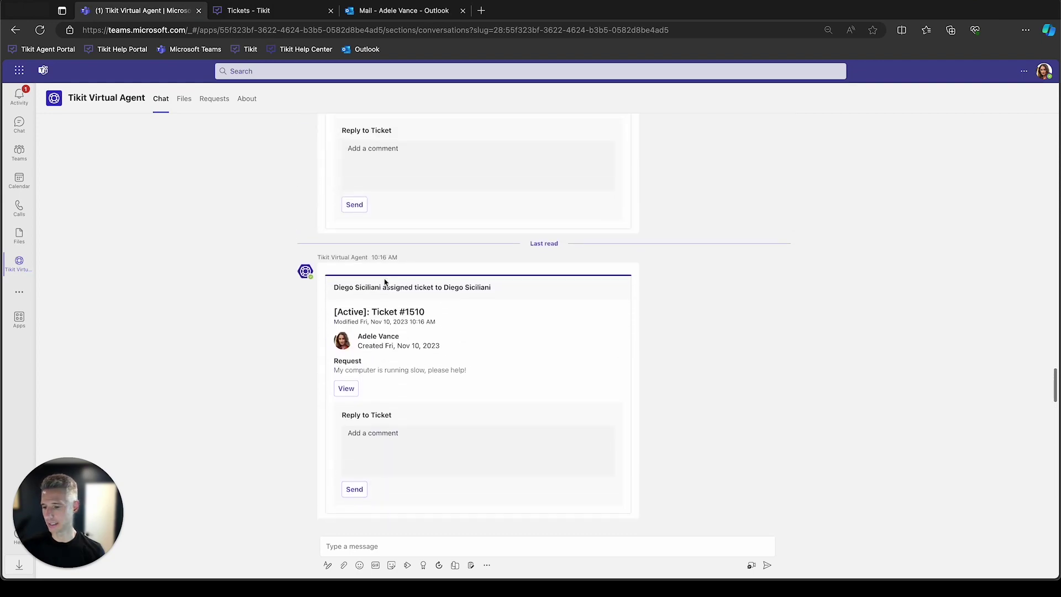
pyautogui.scroll(-8, 386, 282)
pyautogui.scroll(-15, 385, 282)
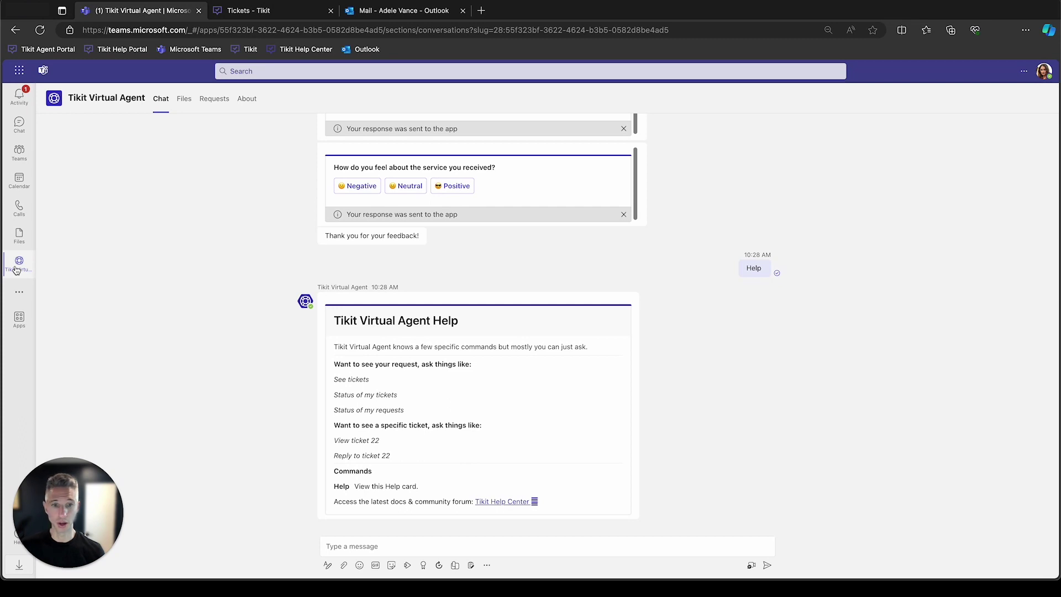
pyautogui.moveTo(124, 107)
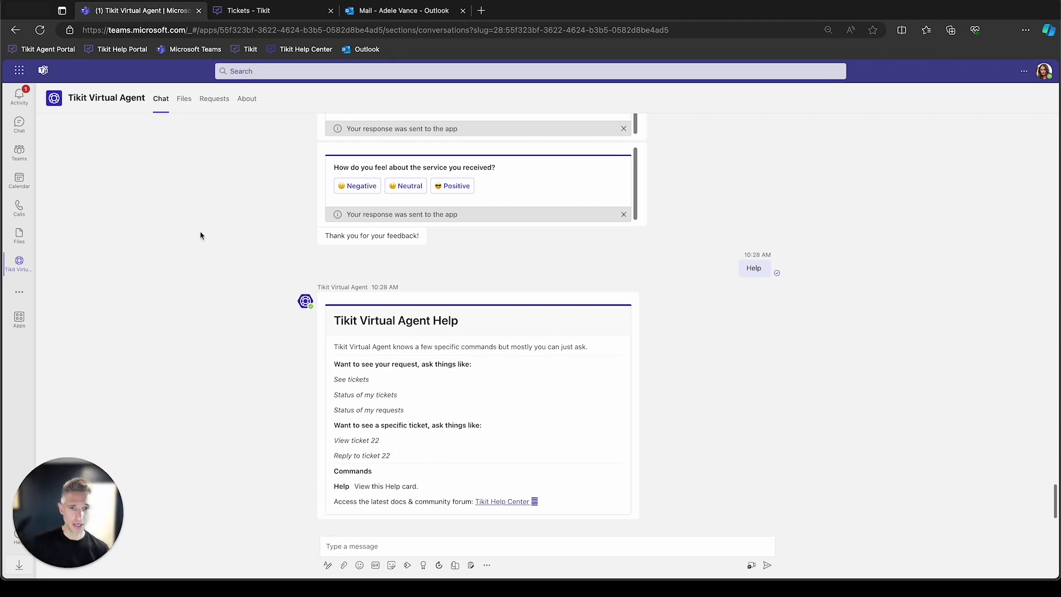
# Show the message box's command suggestions with Help, then switch to the Tikit portal Tickets page.
pyautogui.scroll(5, 200, 235)
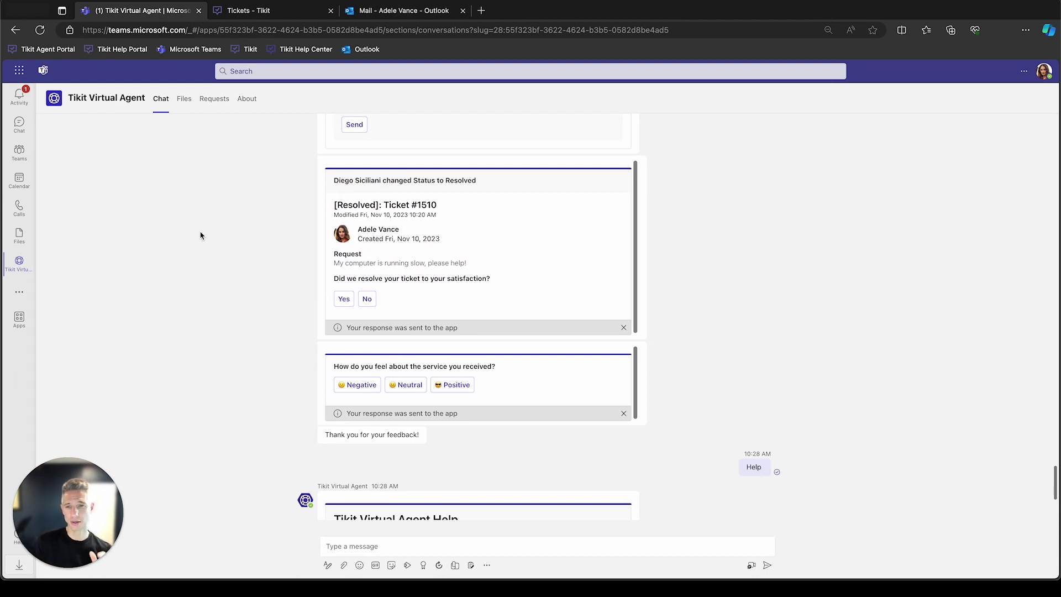
pyautogui.scroll(-5, 200, 235)
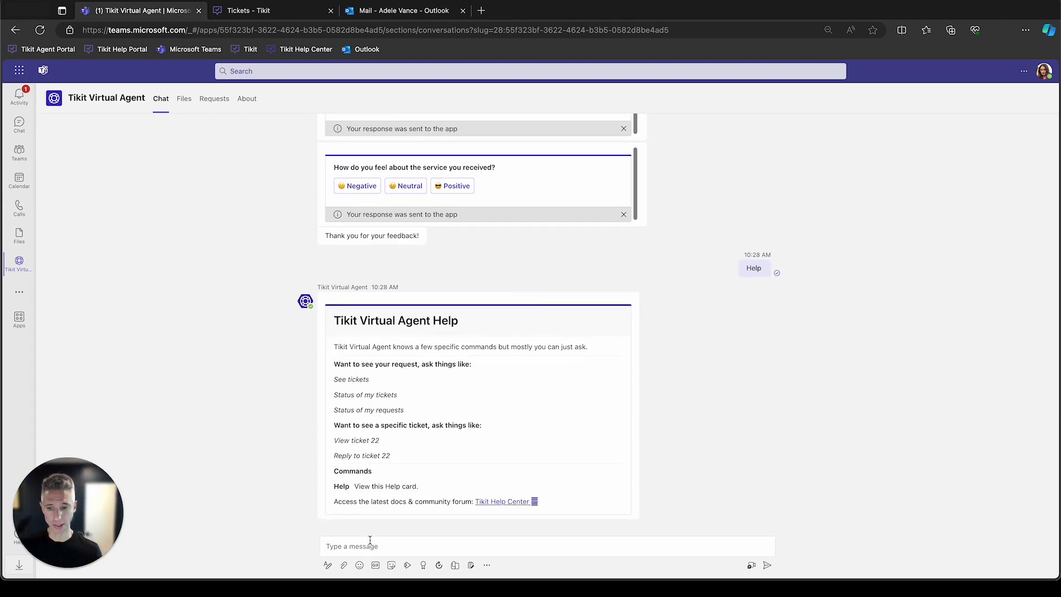
pyautogui.click(370, 544)
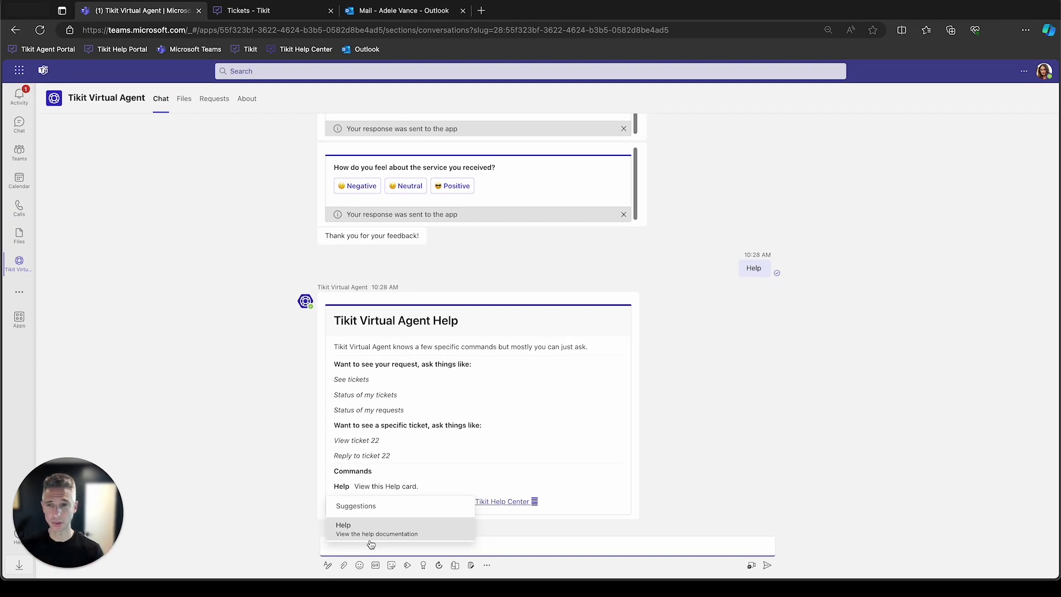
pyautogui.click(243, 12)
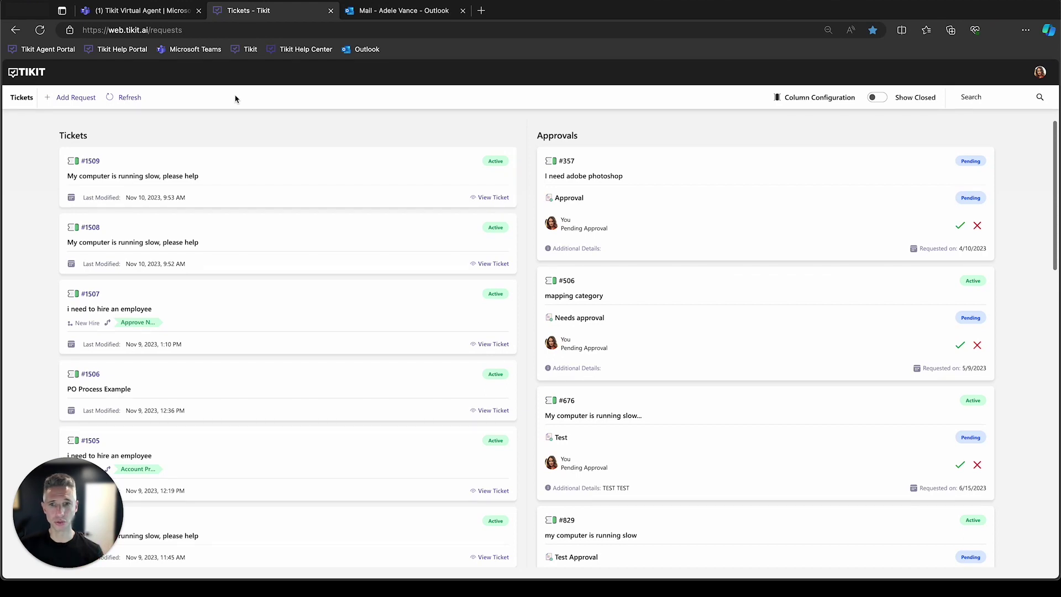
# Return to the Tikit Virtual Agent chat in Teams.
pyautogui.click(168, 16)
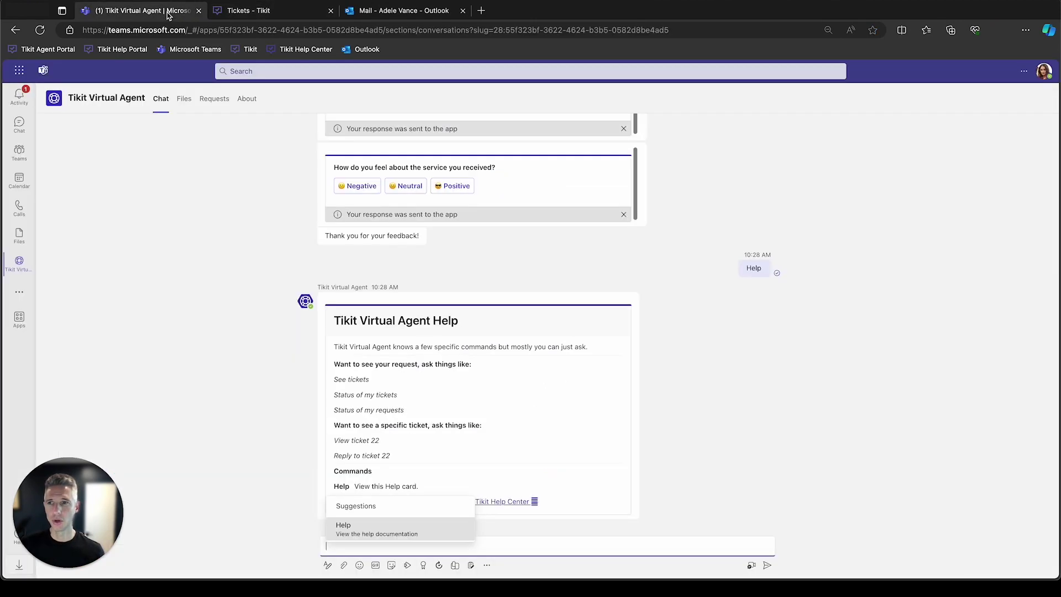
# View the Requests tab listing my tickets and pending approvals, then switch to Outlook.
pyautogui.click(212, 102)
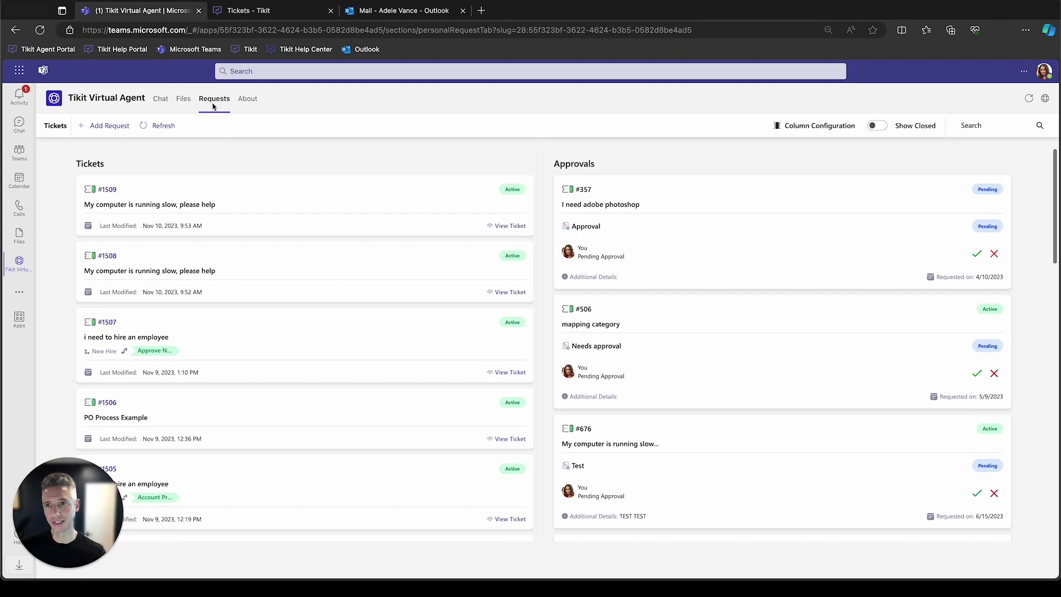
pyautogui.click(369, 13)
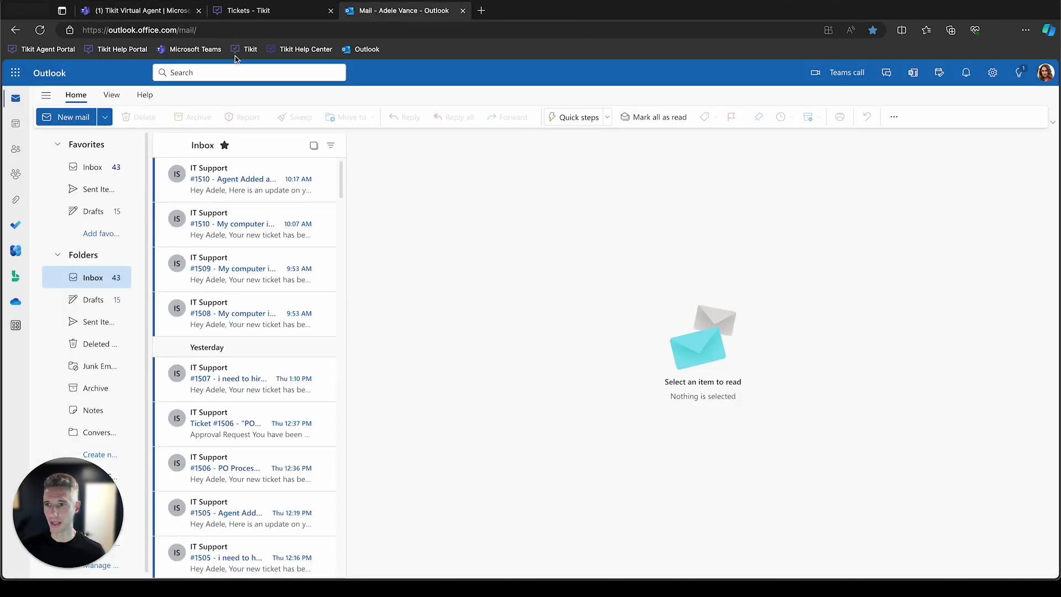
# Start a new email, look up the 'help' and 'hr' support addresses, then open ticket #1510's email.
pyautogui.click(74, 122)
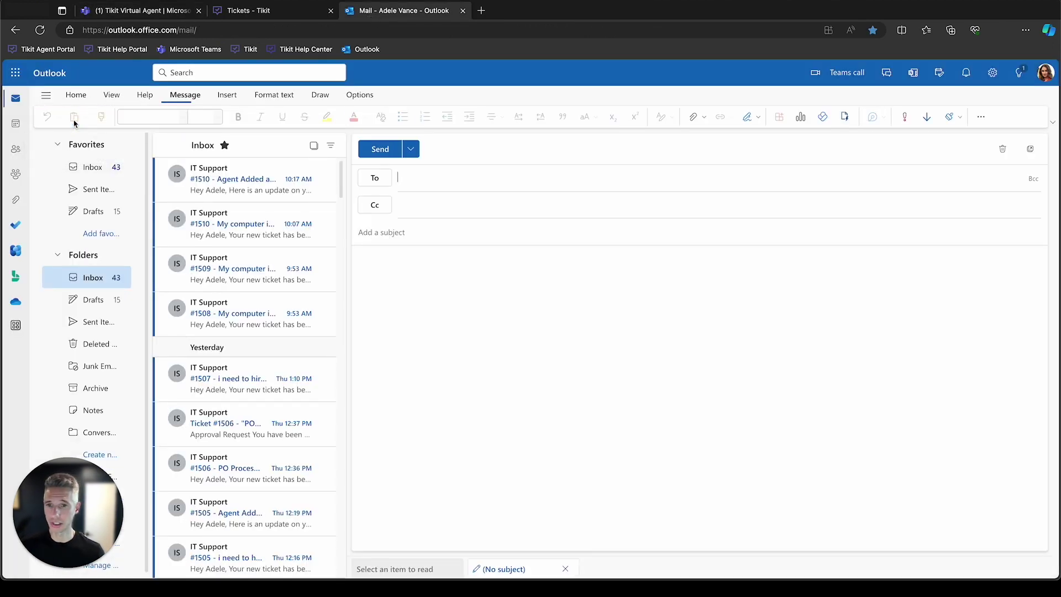
pyautogui.write('help')
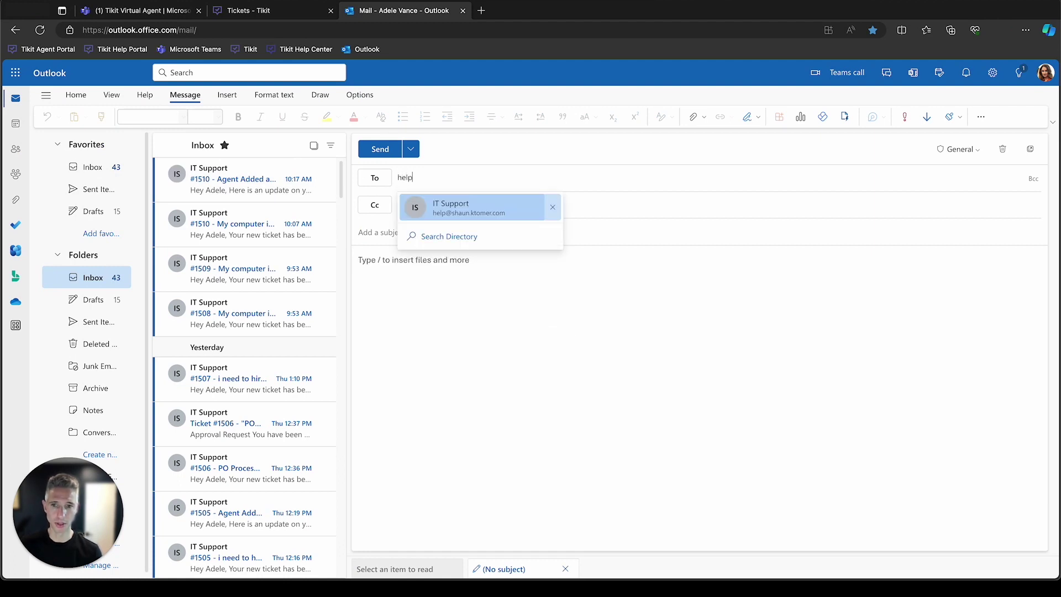
pyautogui.press('BackSpace')
pyautogui.press('BackSpace')
pyautogui.press('BackSpace')
pyautogui.press('BackSpace')
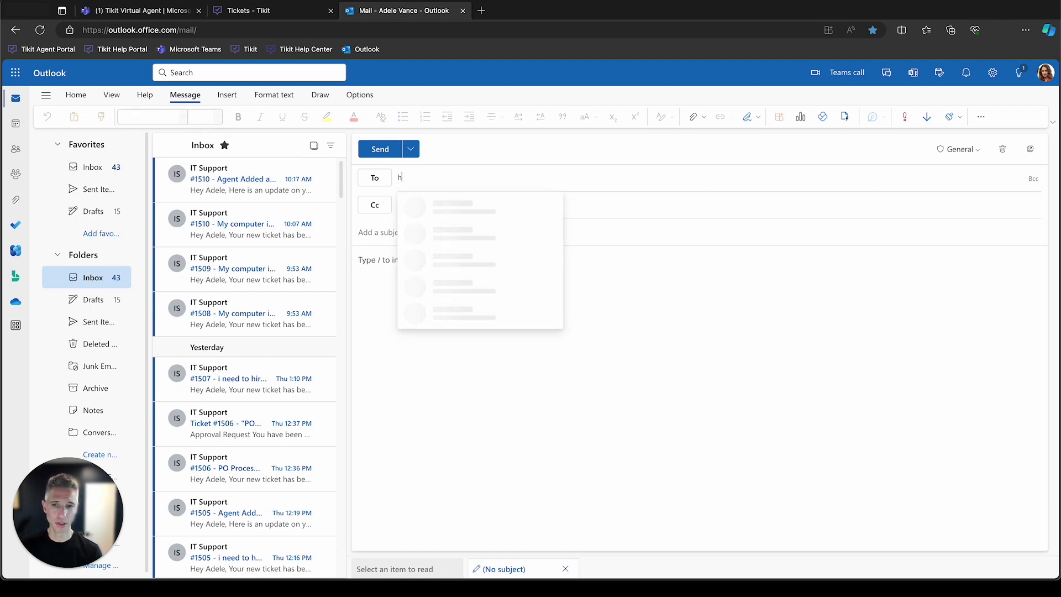
pyautogui.write('hr')
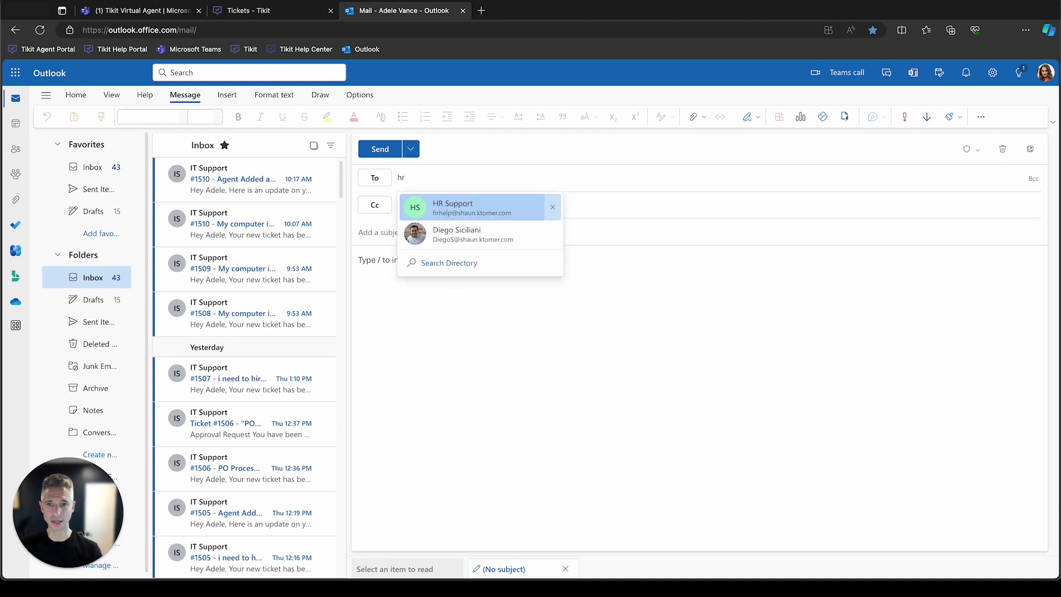
pyautogui.press('BackSpace')
pyautogui.press('BackSpace')
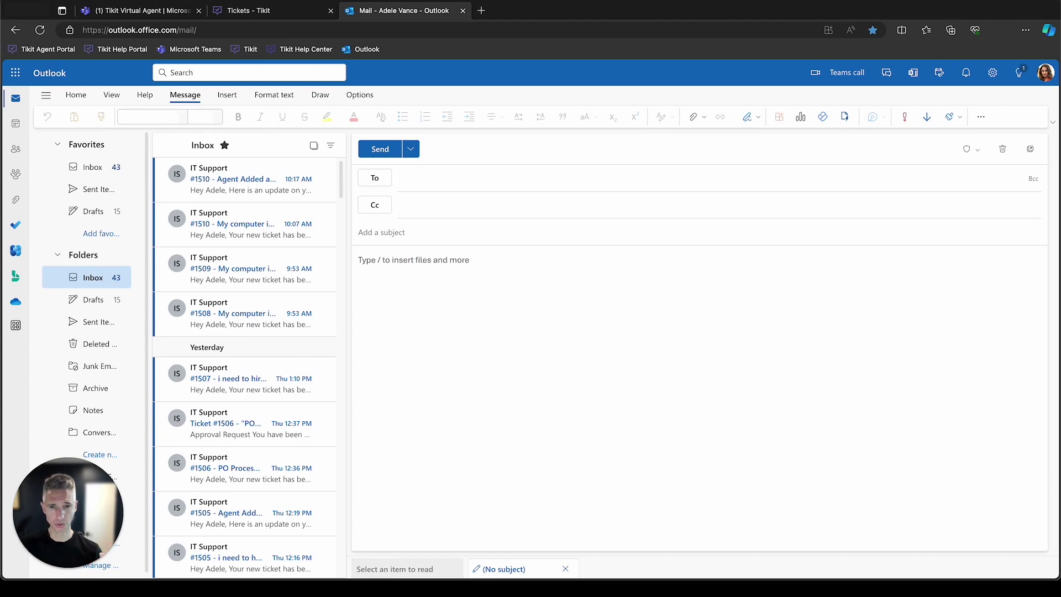
pyautogui.click(249, 218)
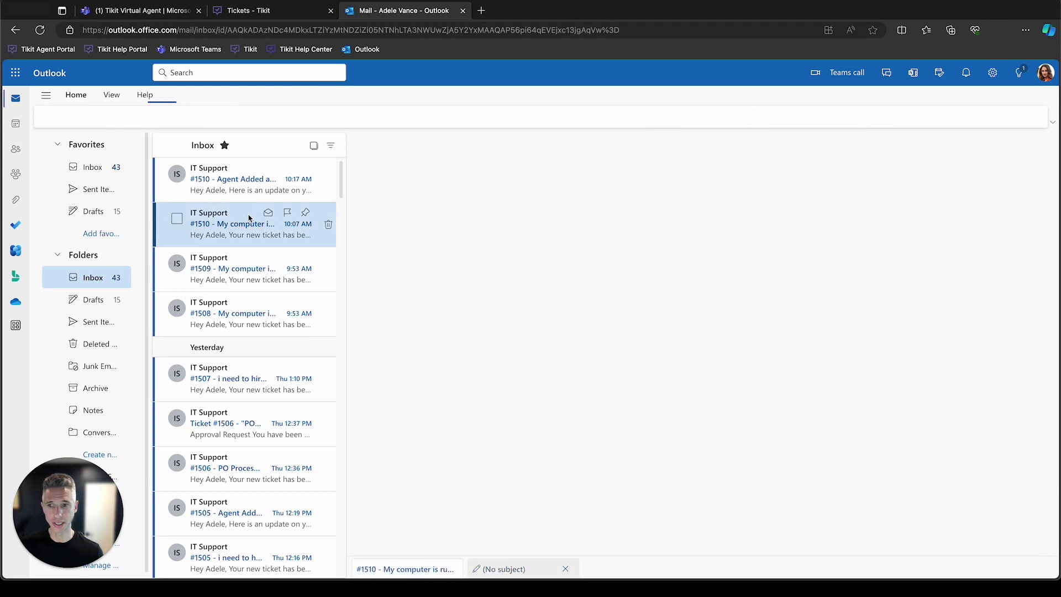
# Read the #1509, #1508, #1510 comment and #1507 hire-an-employee ticket emails.
pyautogui.click(244, 265)
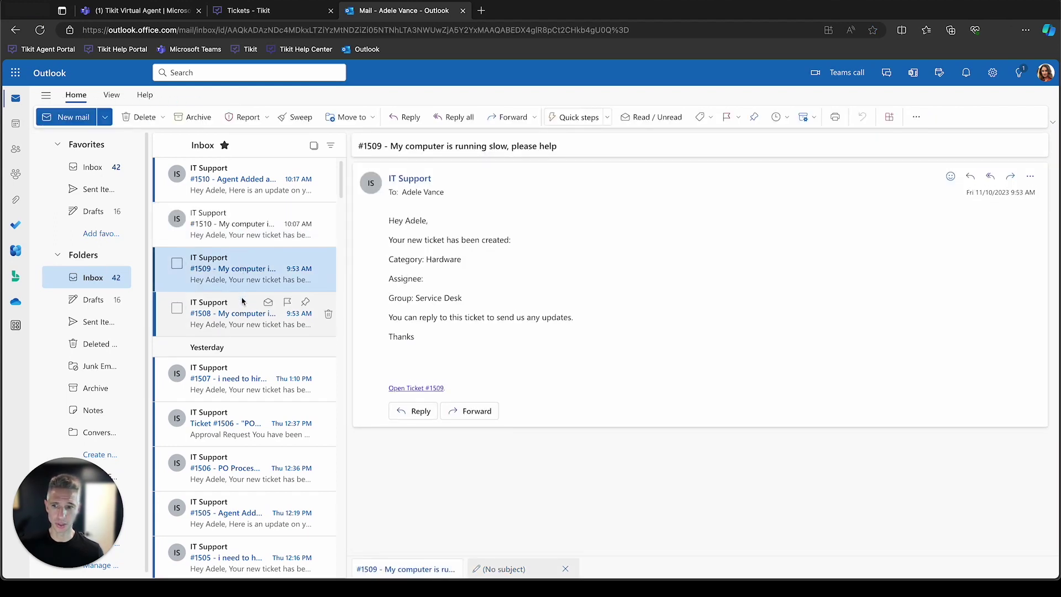
pyautogui.click(218, 304)
pyautogui.click(235, 191)
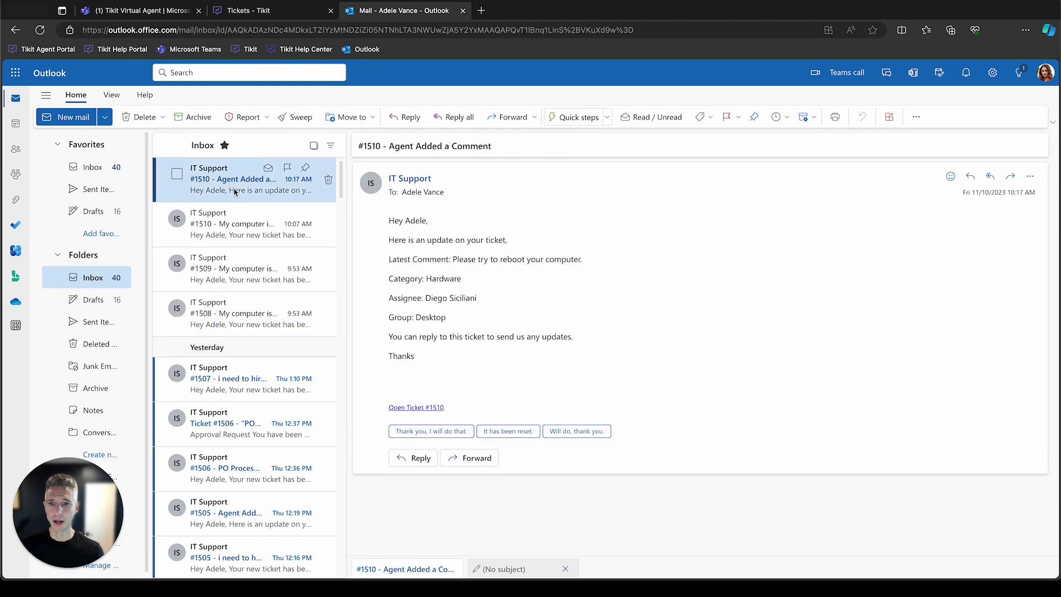
pyautogui.click(229, 383)
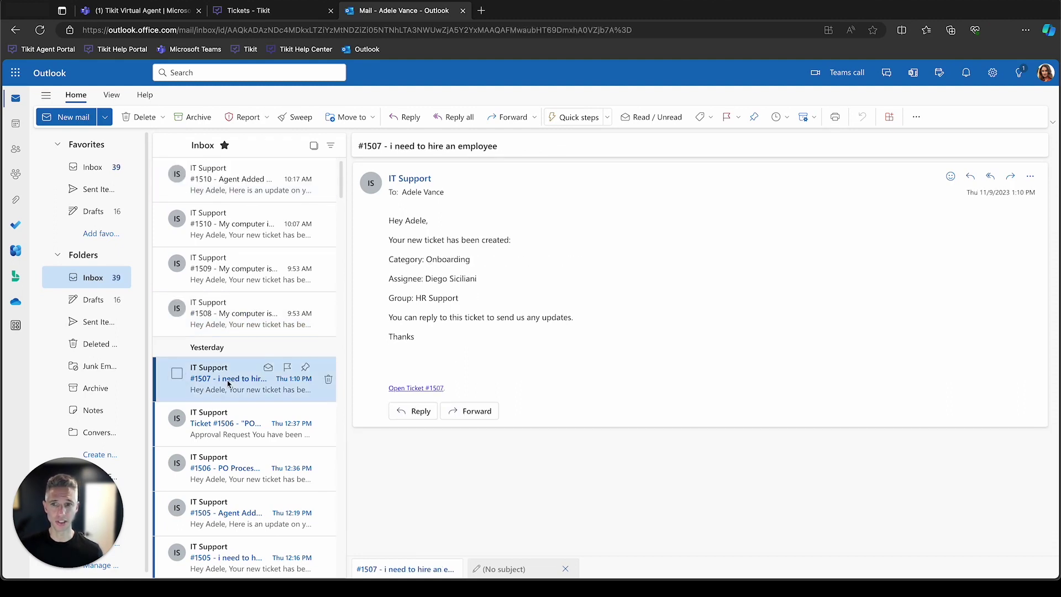
# Start a reply draft to ticket #1507, then return to the Teams virtual agent chat.
pyautogui.click(395, 118)
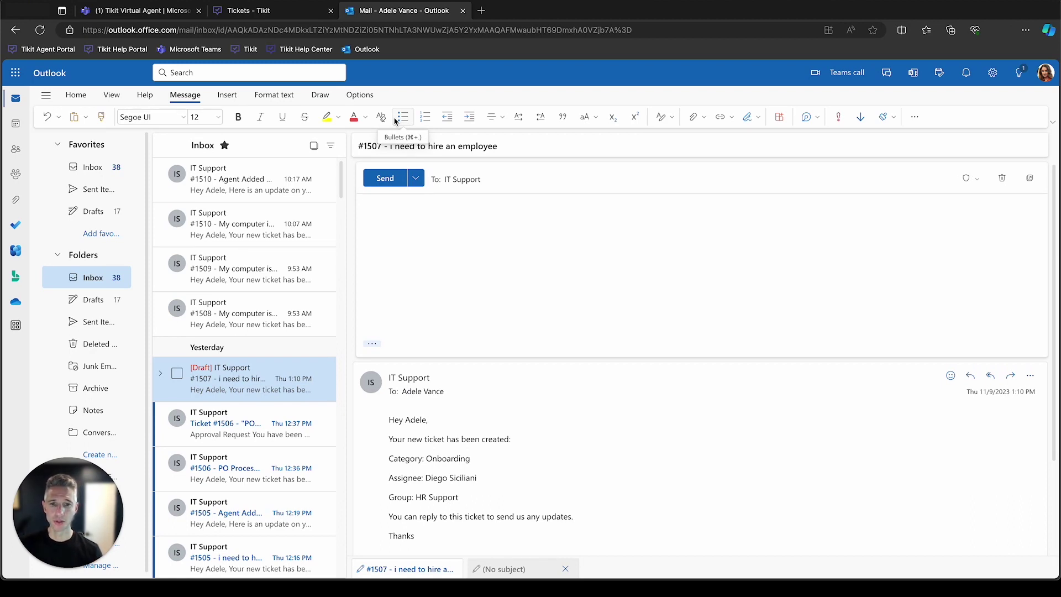
pyautogui.click(169, 13)
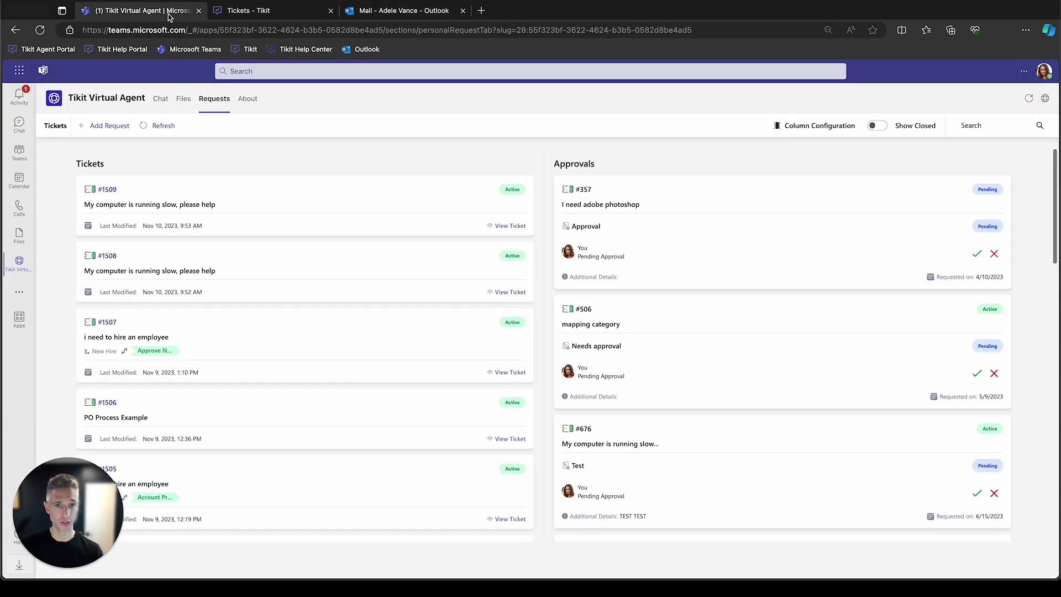
pyautogui.click(161, 99)
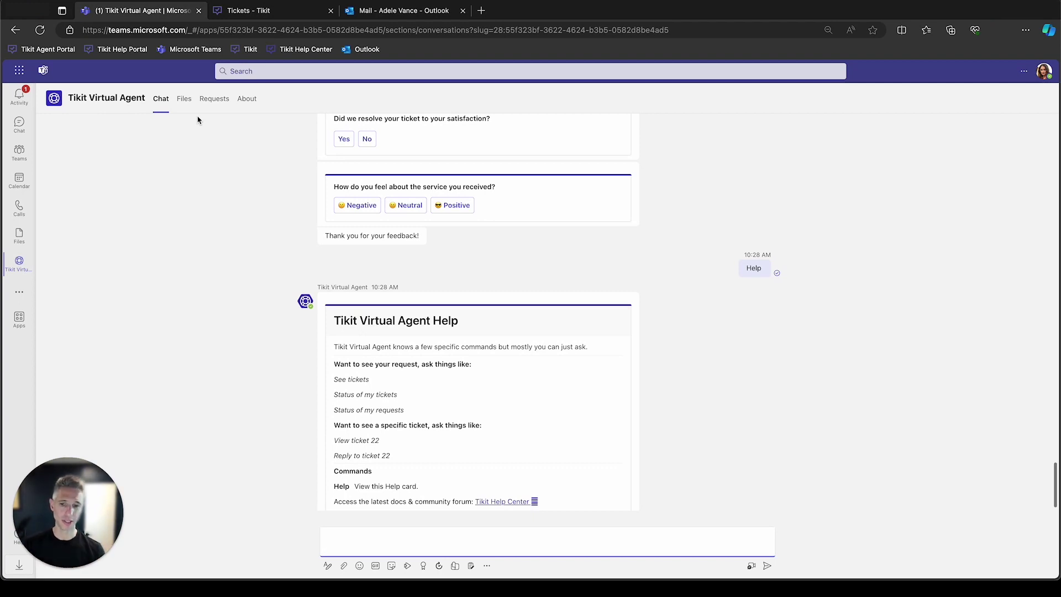
# Scroll the chat down to the Help card offering 'See tickets' and 'Reply to ticket 22'.
pyautogui.scroll(-1, 486, 297)
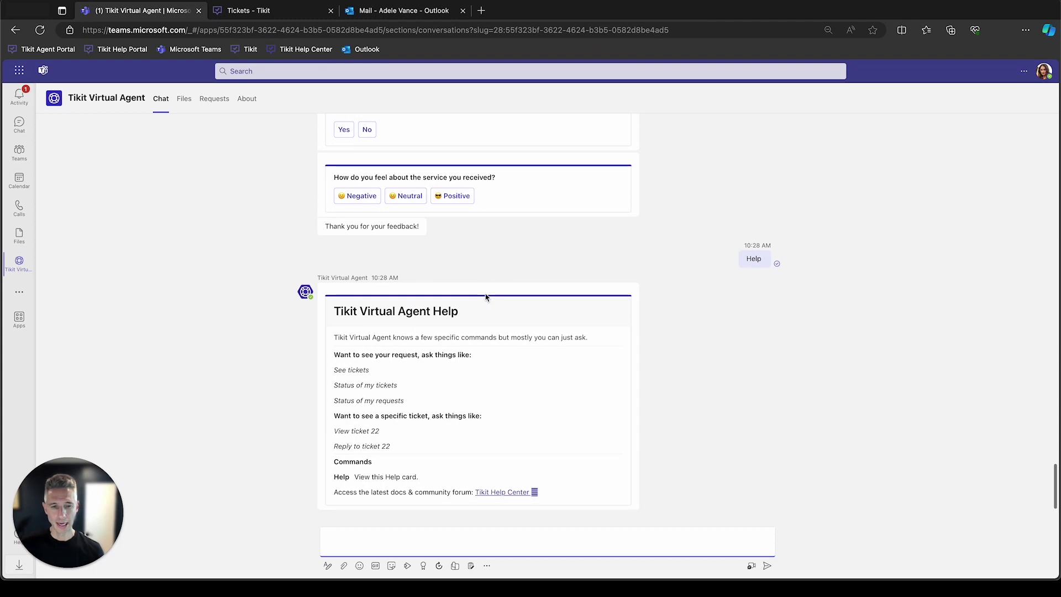
pyautogui.moveTo(485, 297)
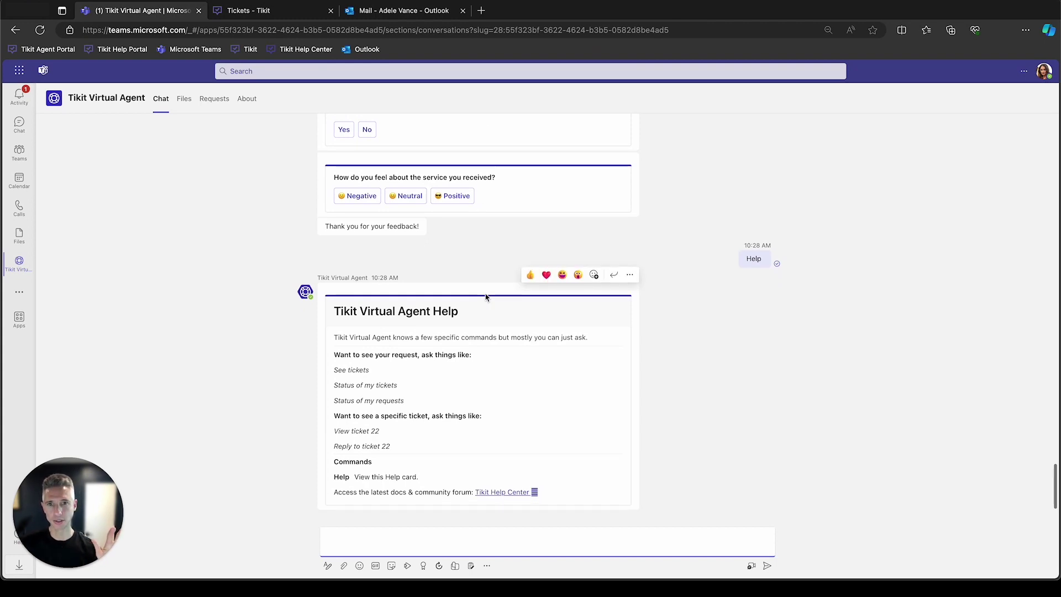